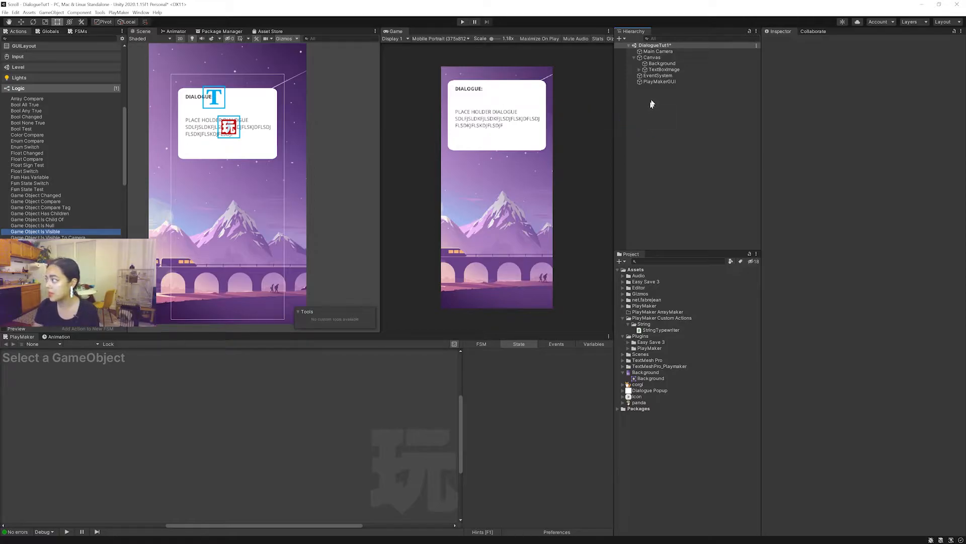
# - Add a UI Image to the Canvas
pyautogui.click(652, 58)
pyautogui.rightClick(652, 59)
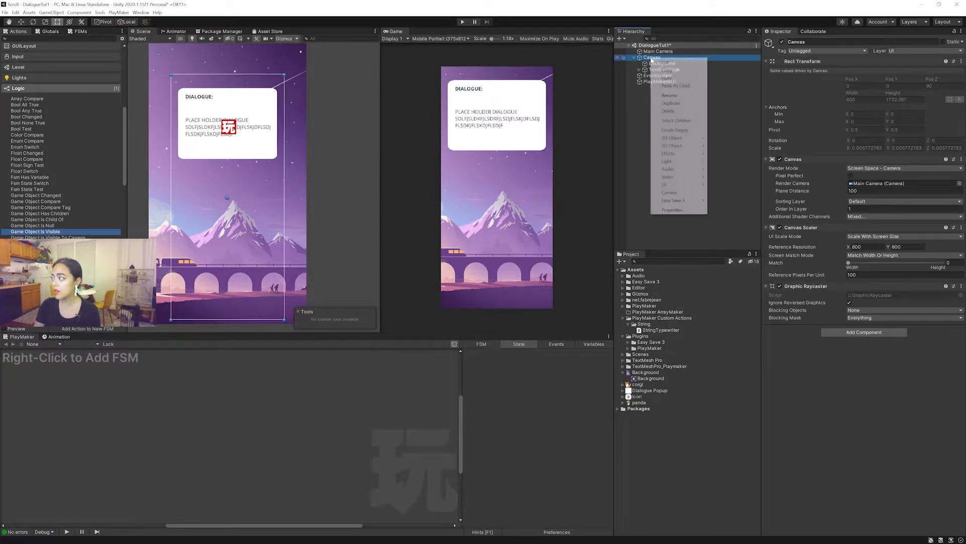
pyautogui.moveTo(679, 189)
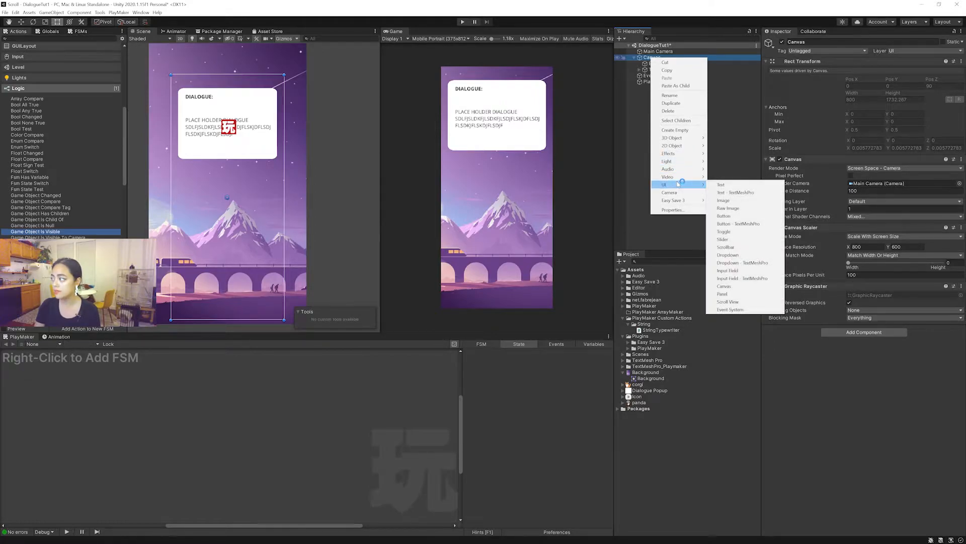
pyautogui.click(722, 200)
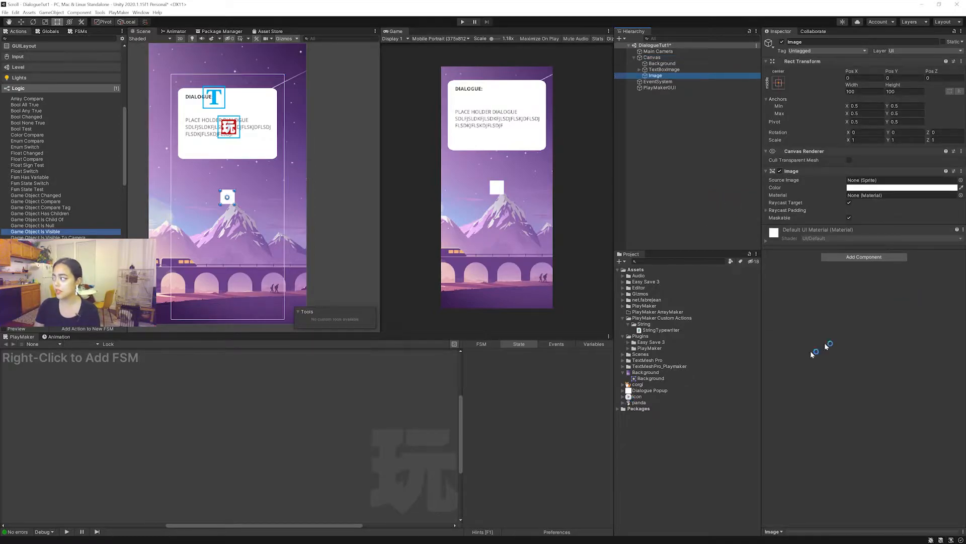
# - Assign the corgi sprite as the image's source and enlarge it to about 452 × 452 below the dialogue box
pyautogui.moveTo(638, 384); pyautogui.dragTo(872, 182)
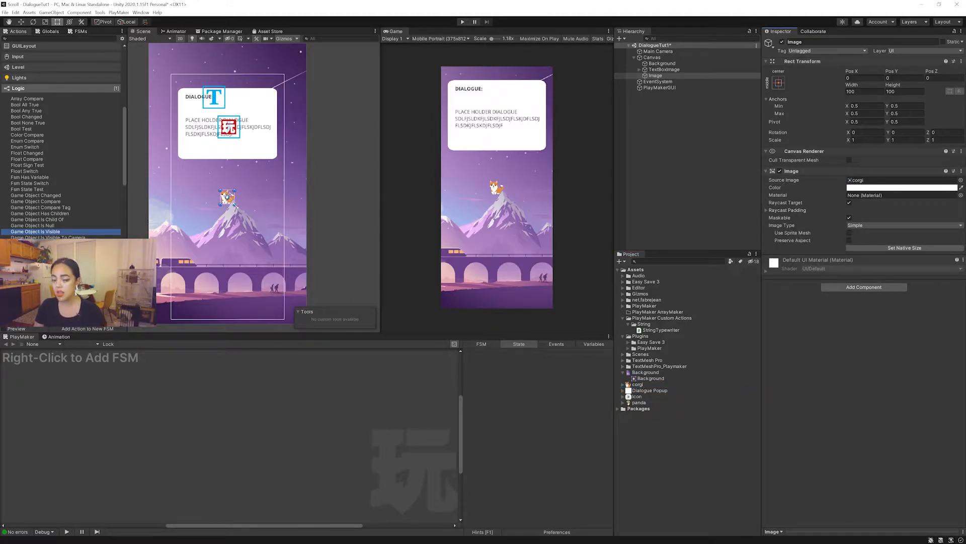
pyautogui.moveTo(235, 205); pyautogui.dragTo(287, 262)
pyautogui.moveTo(265, 230); pyautogui.dragTo(242, 222)
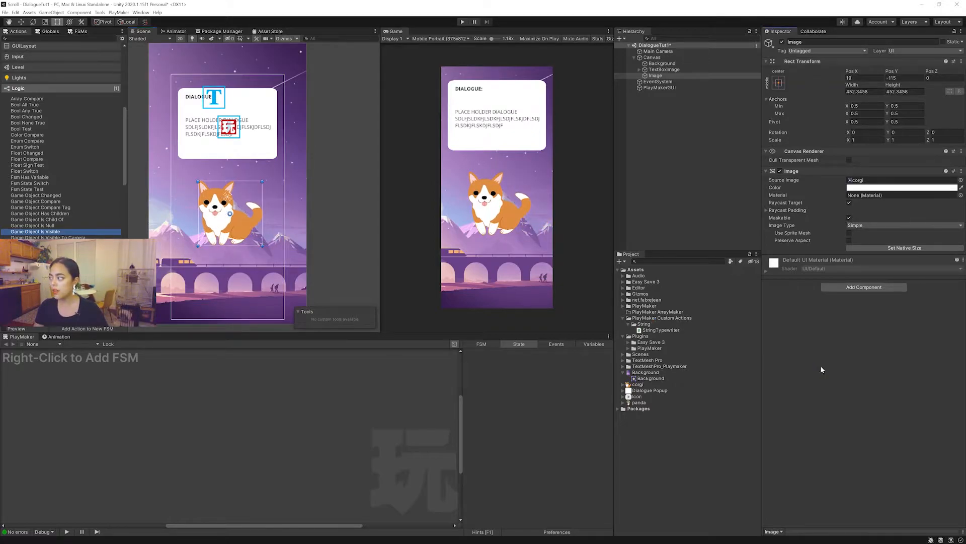
# - Rename the image object to Corgi and deactivate it
pyautogui.click(791, 42)
pyautogui.write('Cor')
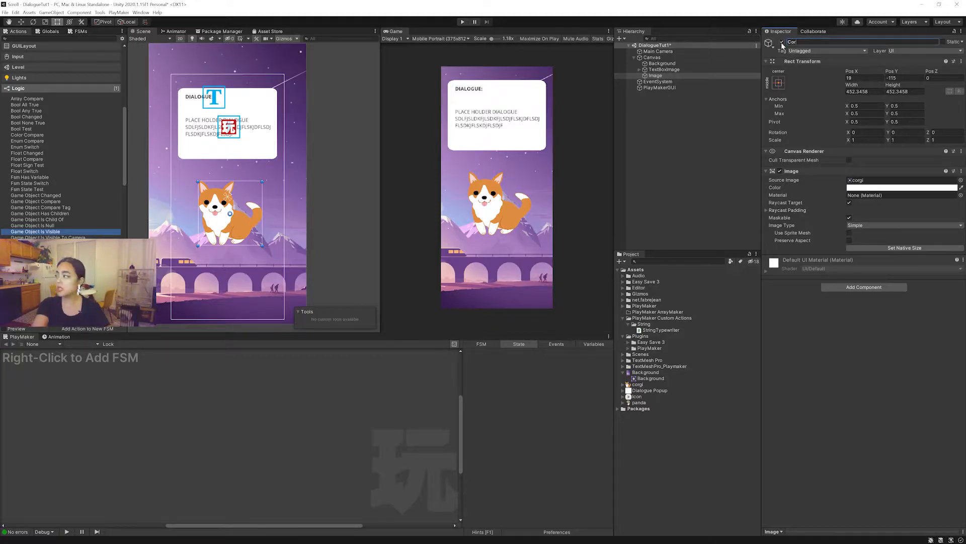
pyautogui.write('gi')
pyautogui.press('Return')
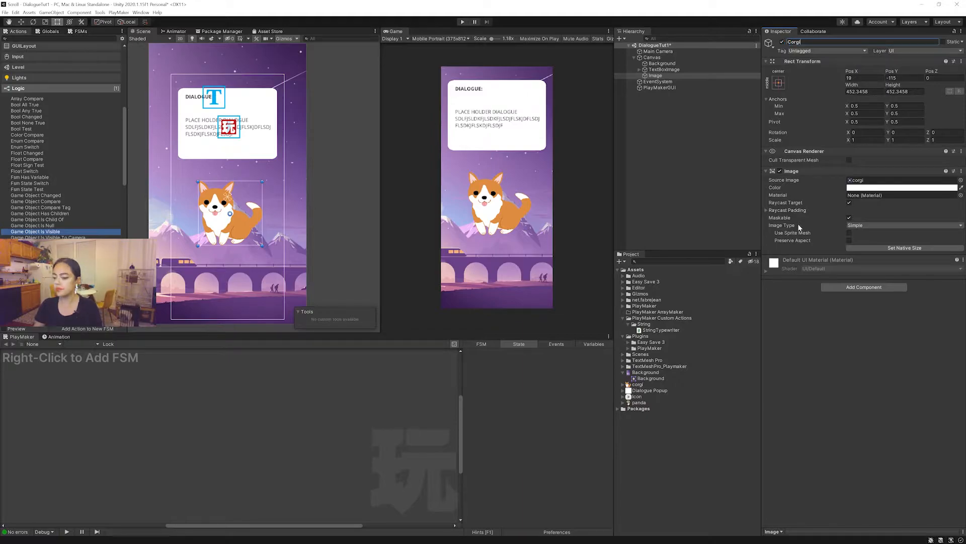
pyautogui.click(782, 42)
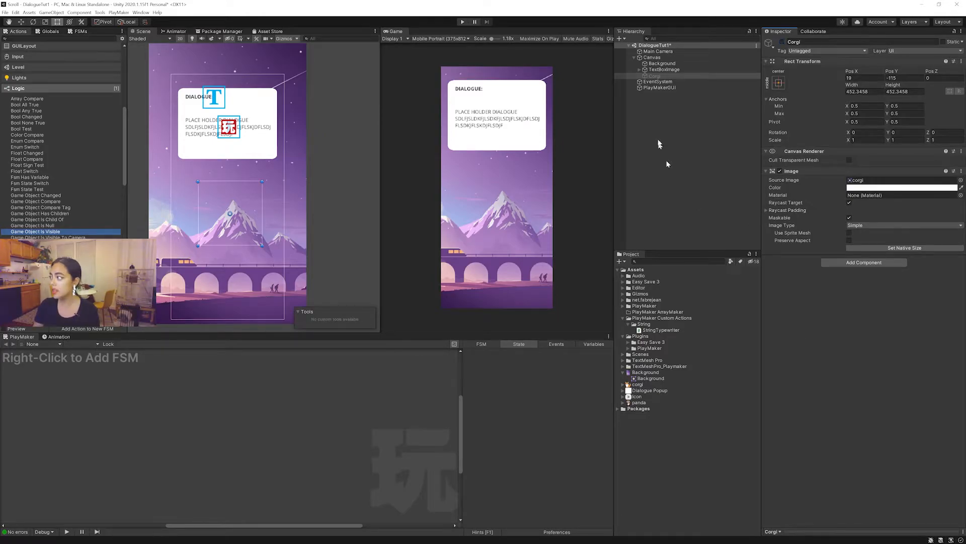
# - Add a UI Button to the Canvas
pyautogui.rightClick(653, 58)
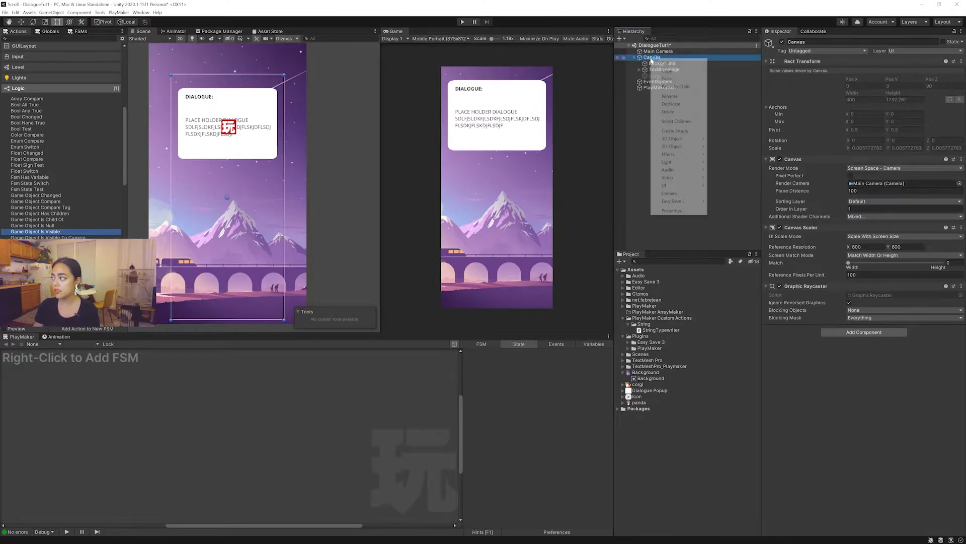
pyautogui.click(686, 186)
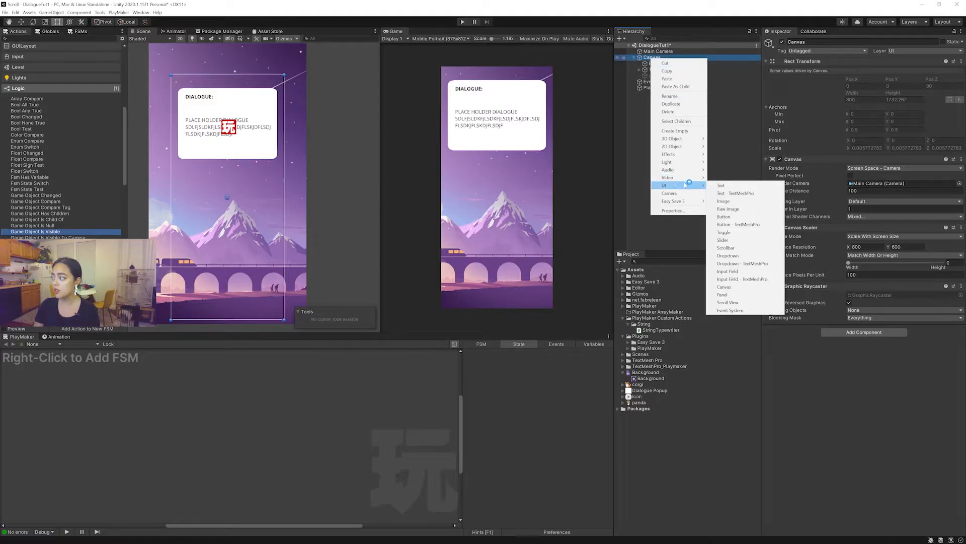
pyautogui.click(732, 218)
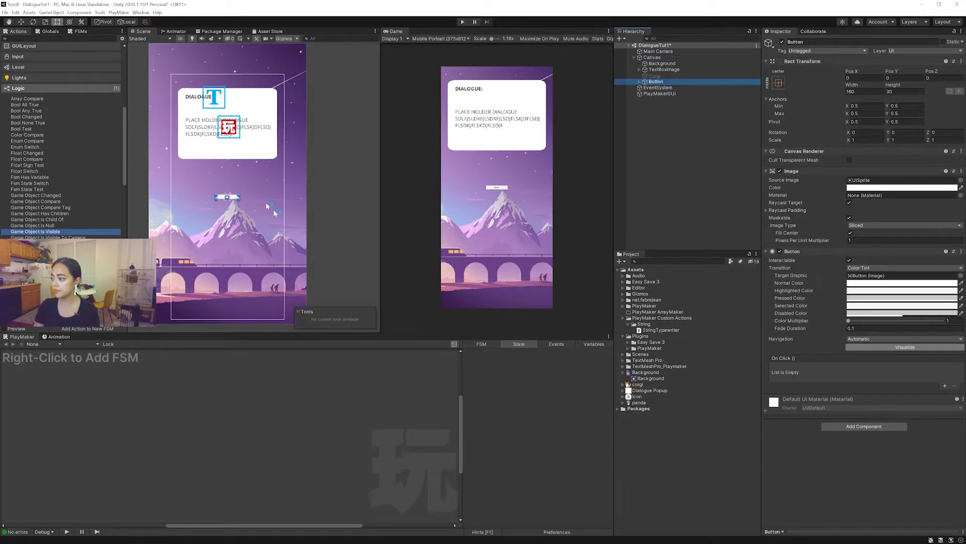
# - Assign the icon sprite to the button and size it to about 84 × 86 just below the dialogue box's lower-right corner
pyautogui.moveTo(246, 217); pyautogui.dragTo(266, 179)
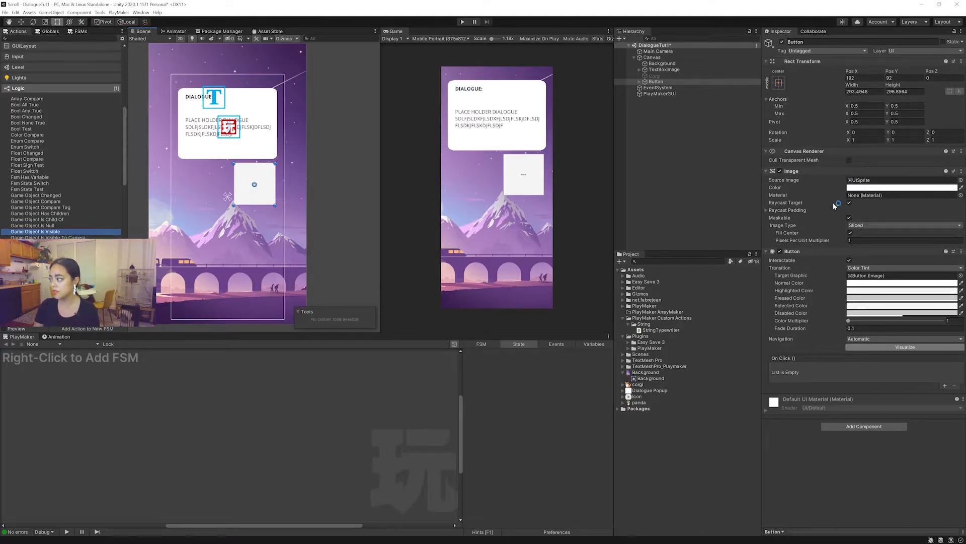
pyautogui.moveTo(637, 398); pyautogui.dragTo(861, 185)
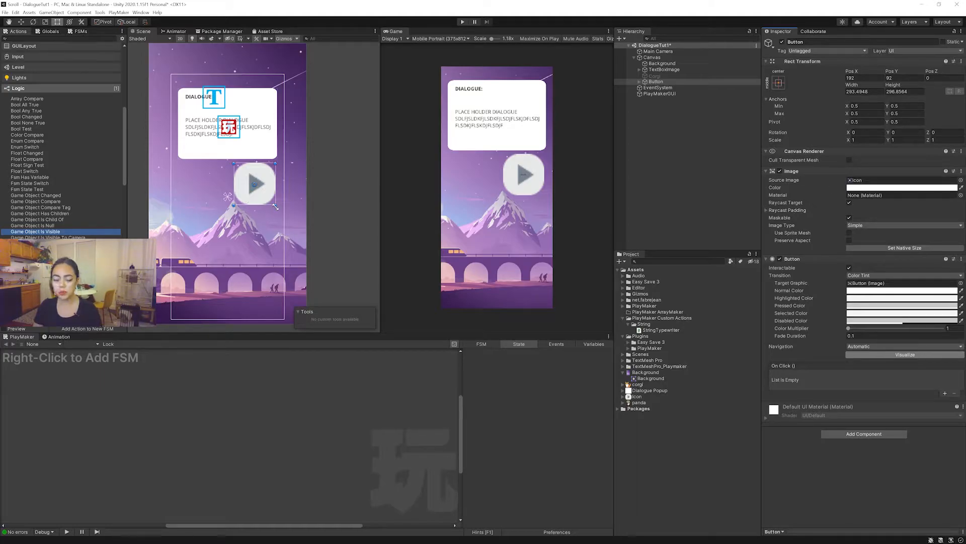
pyautogui.moveTo(276, 207); pyautogui.dragTo(290, 174)
pyautogui.scroll(4, 240, 173)
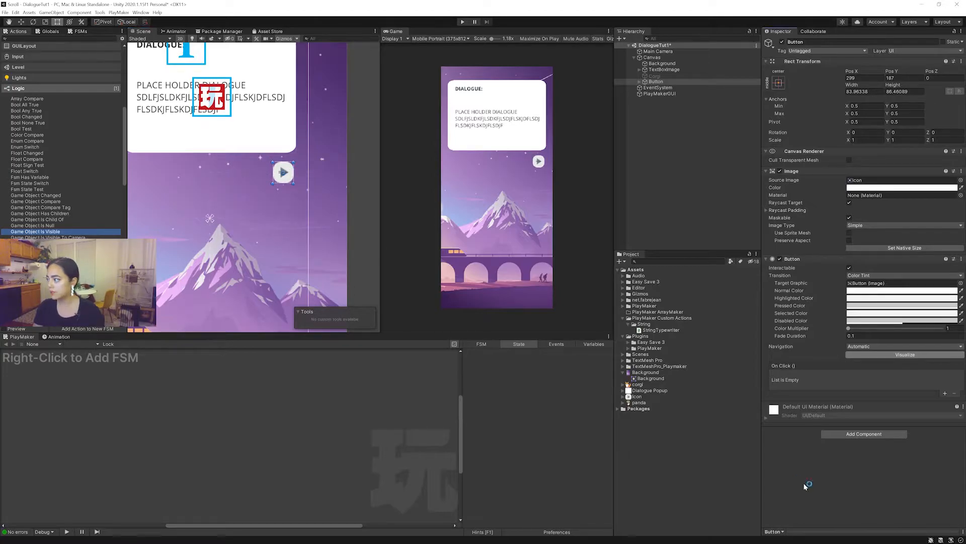
pyautogui.scroll(-3, 199, 146)
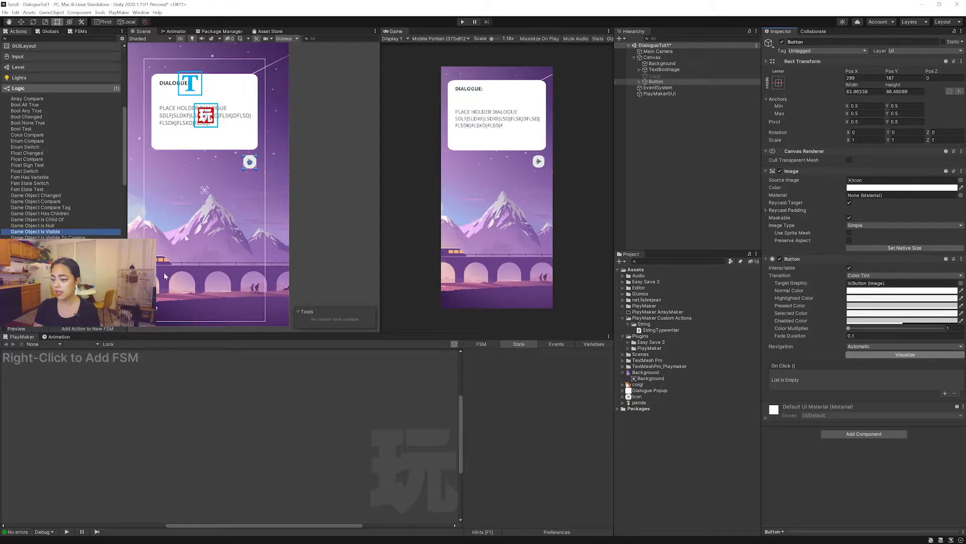
# - Add a PlayMaker FSM to the button and name it Button Turn on Corgi FSM
pyautogui.rightClick(95, 377)
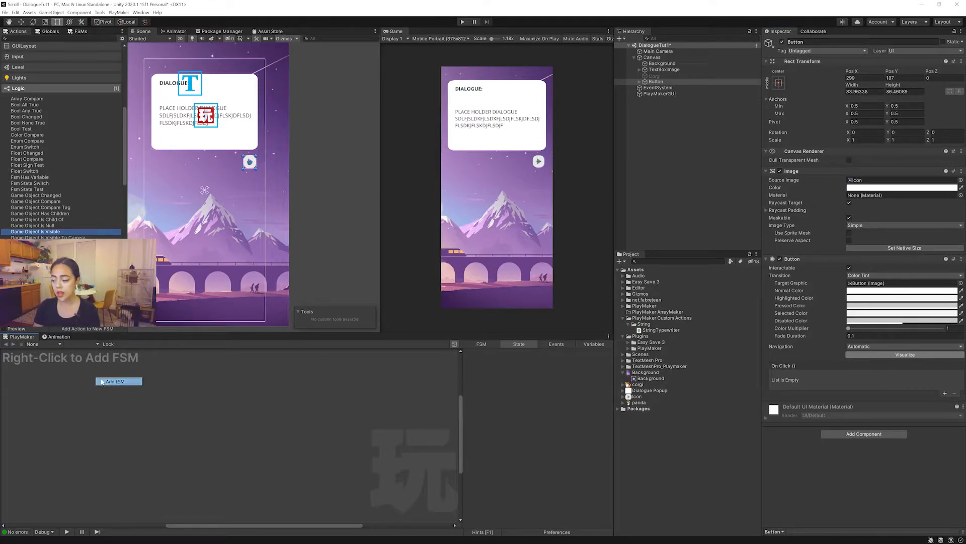
pyautogui.click(101, 382)
pyautogui.click(775, 415)
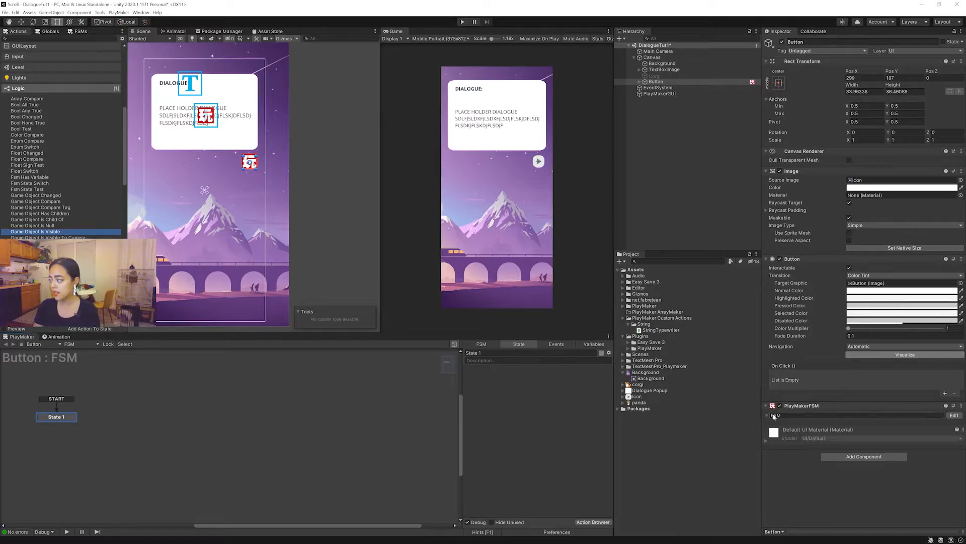
pyautogui.press('Left')
pyautogui.write('But')
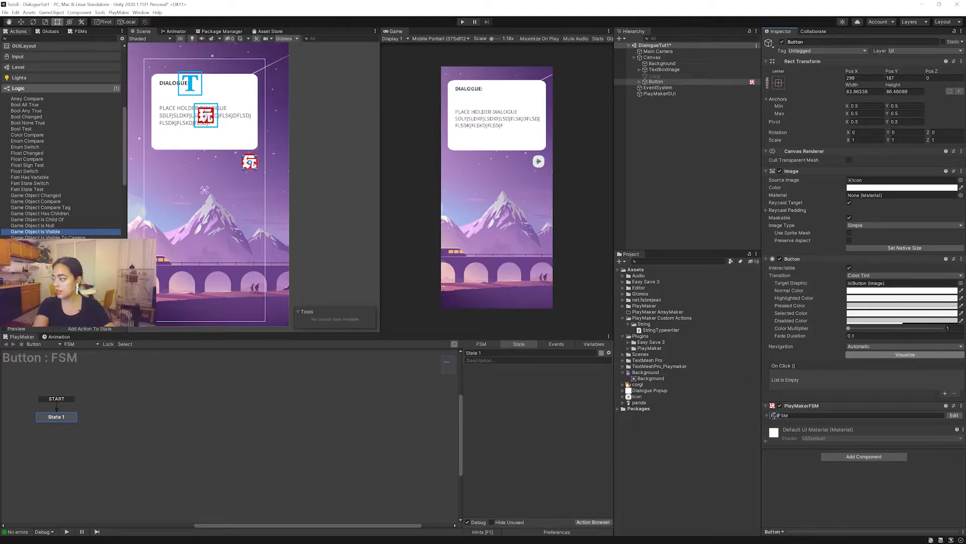
pyautogui.write('ton Turn on Corgi')
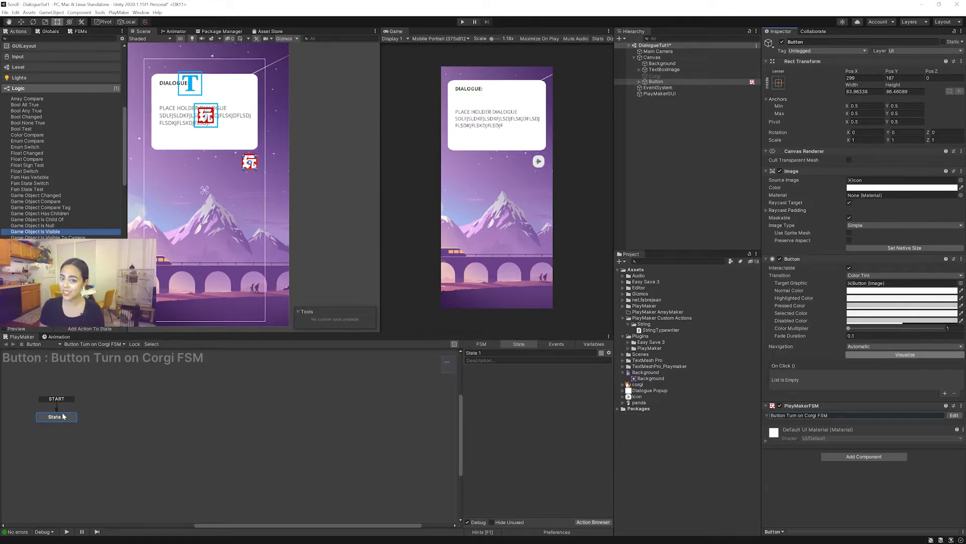
# - Add an OnClick event to the button's FSM and create a second state beside State 1
pyautogui.click(557, 344)
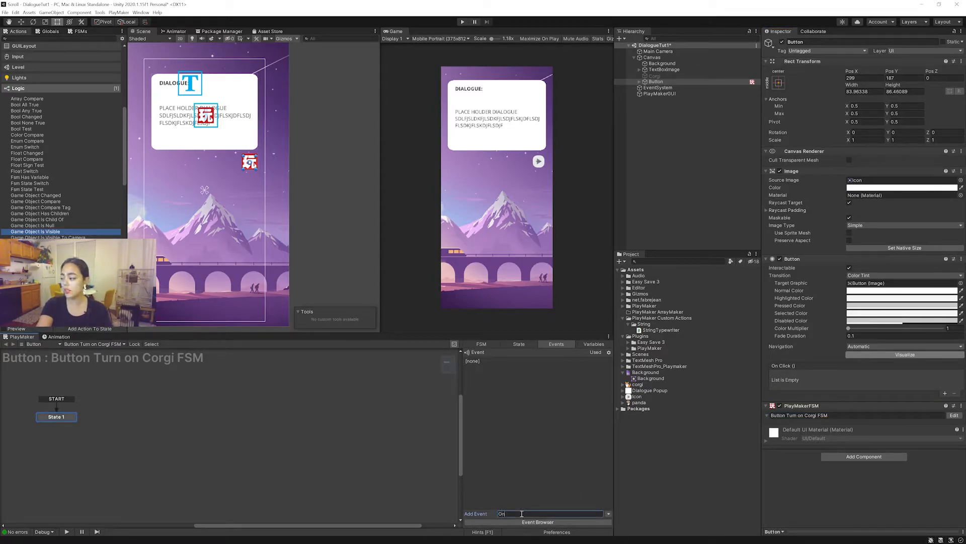
pyautogui.press('Return')
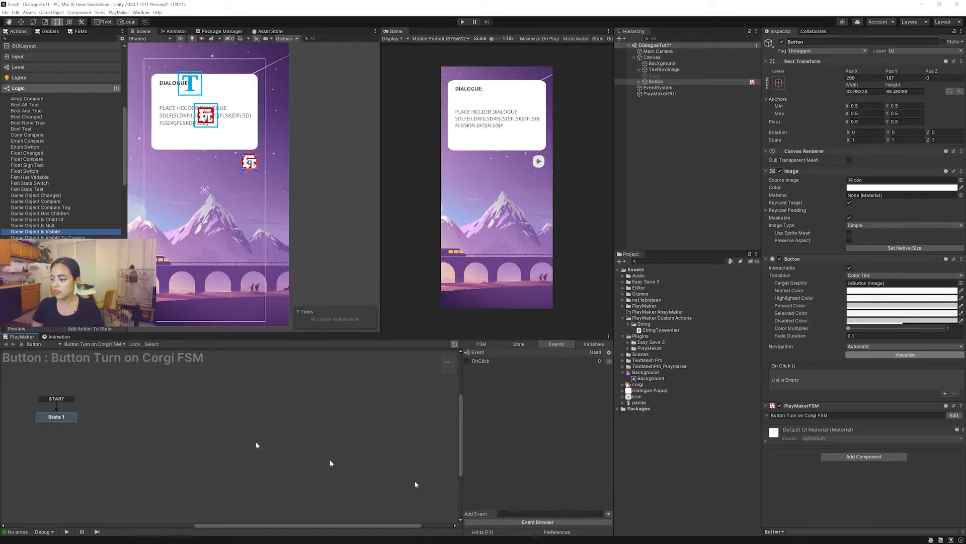
pyautogui.rightClick(117, 423)
pyautogui.click(136, 426)
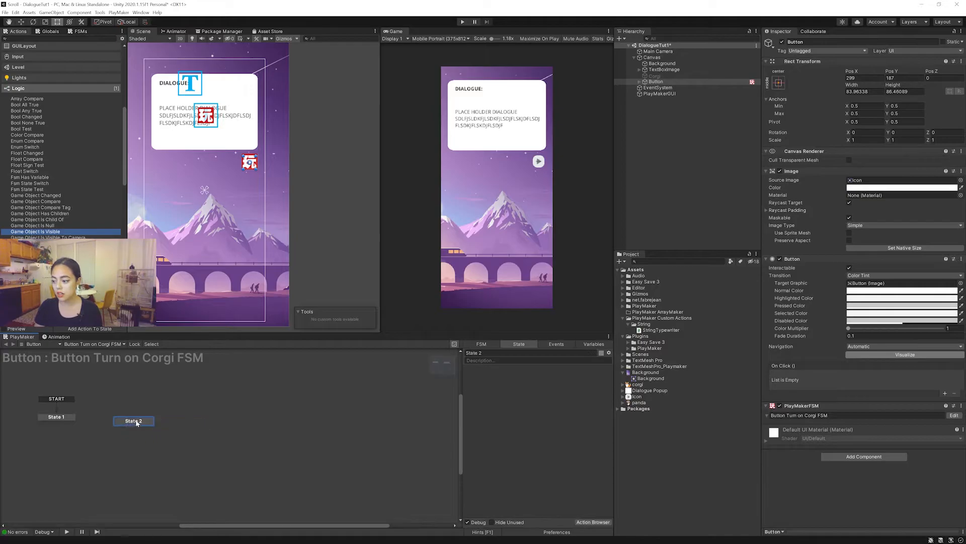
# - Rename the second state to Turn on Corgi and move it level with State 1
pyautogui.click(508, 353)
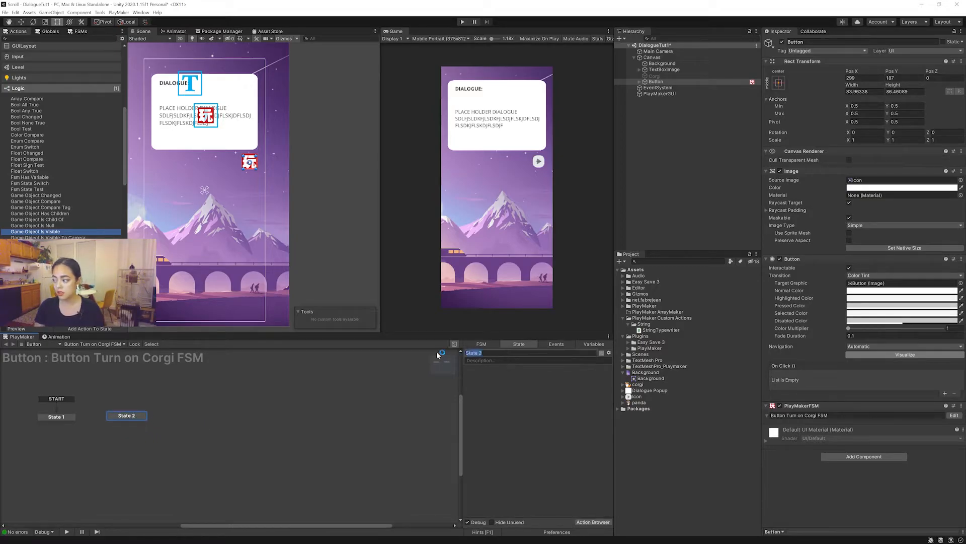
pyautogui.write('Turn on C')
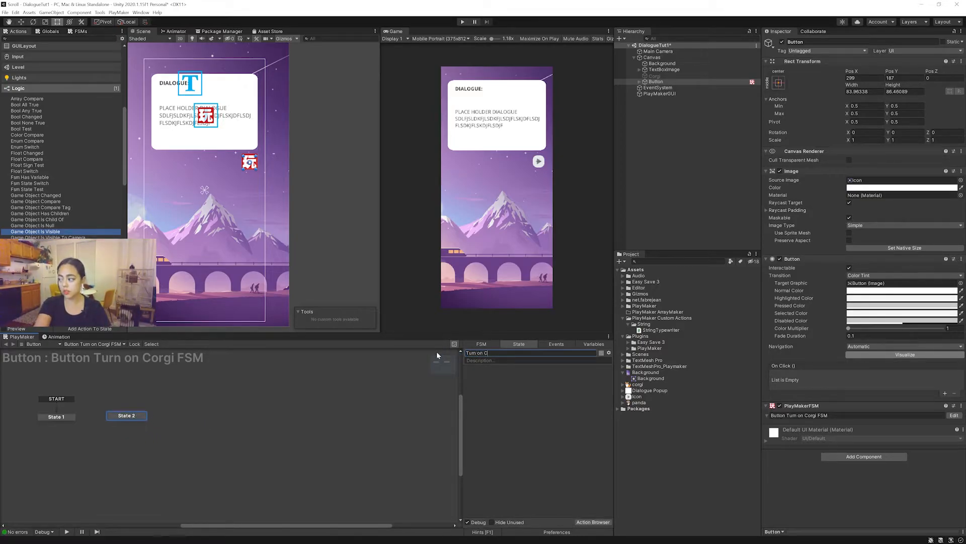
pyautogui.write('orgi')
pyautogui.press('Return')
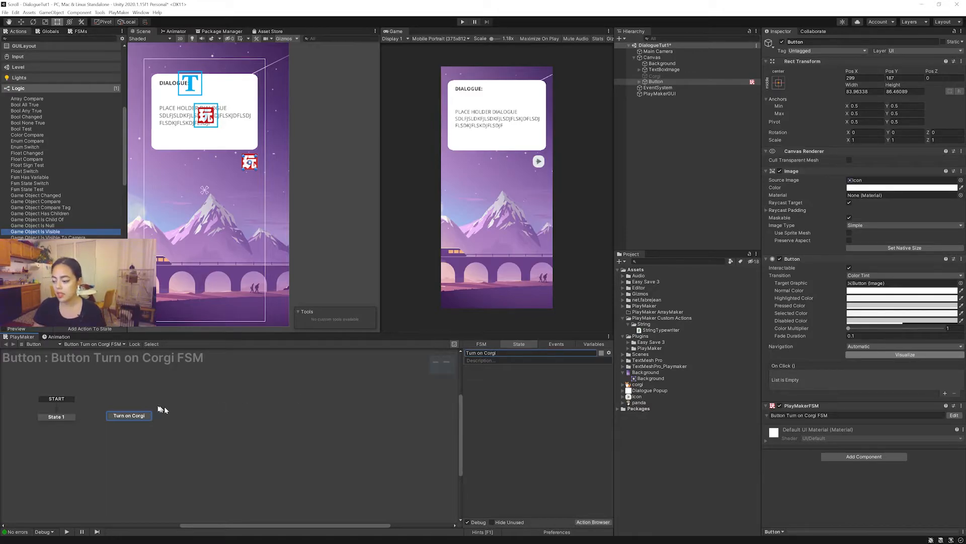
pyautogui.moveTo(135, 416); pyautogui.dragTo(127, 417)
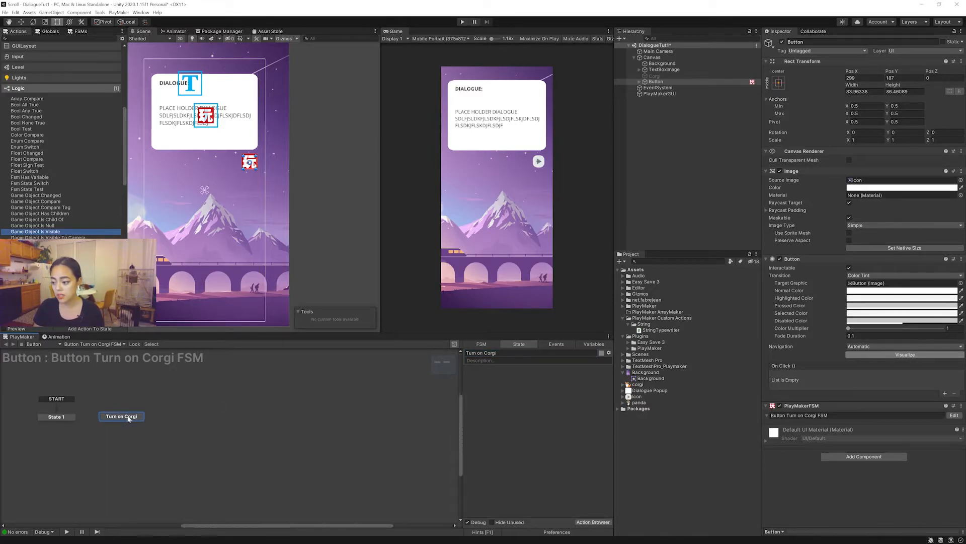
# - Add a global transition to the Turn on Corgi state using the OnClick event
pyautogui.rightClick(128, 417)
pyautogui.moveTo(156, 430)
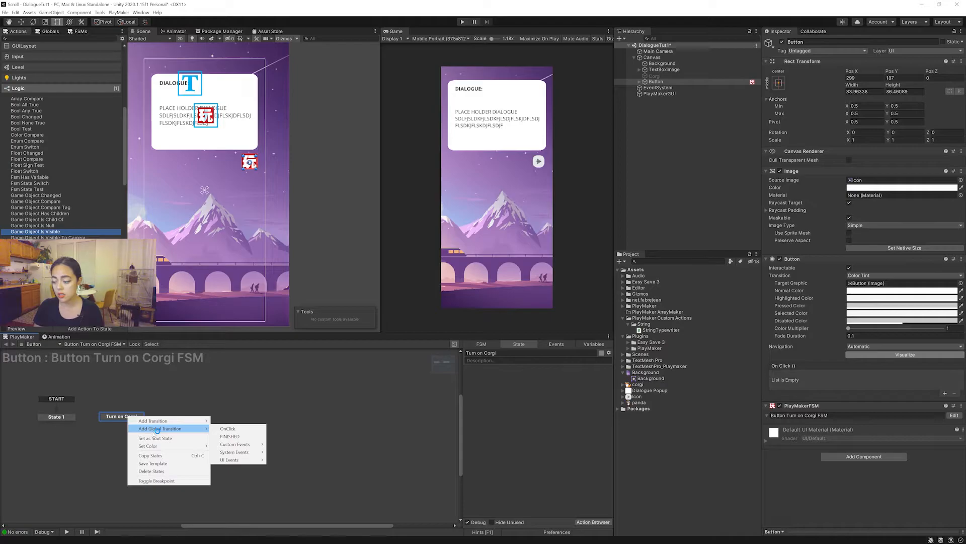
pyautogui.click(149, 429)
pyautogui.moveTo(150, 429)
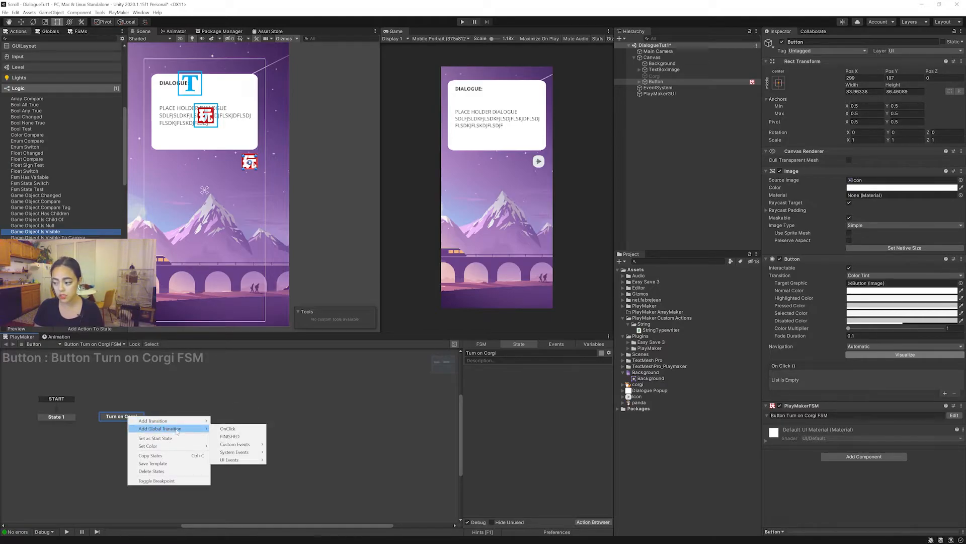
pyautogui.click(231, 429)
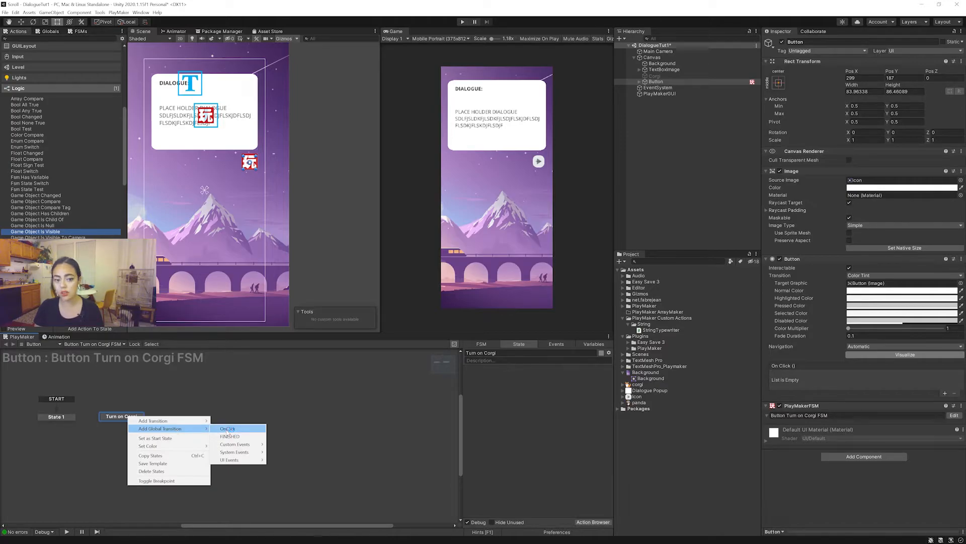
pyautogui.click(227, 431)
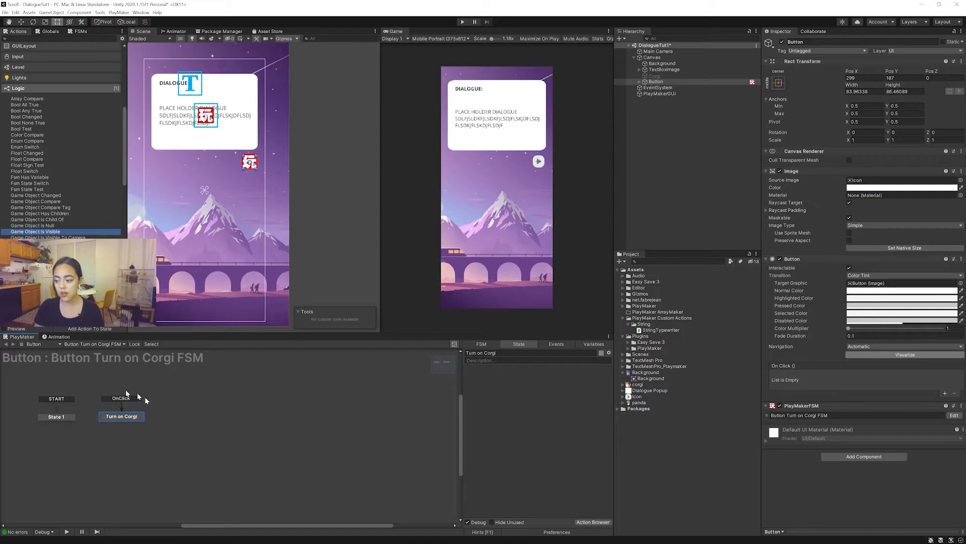
pyautogui.click(126, 432)
# - Search the actions for "activ" and add Activate Game Object to the Turn on Corgi state
pyautogui.click(121, 417)
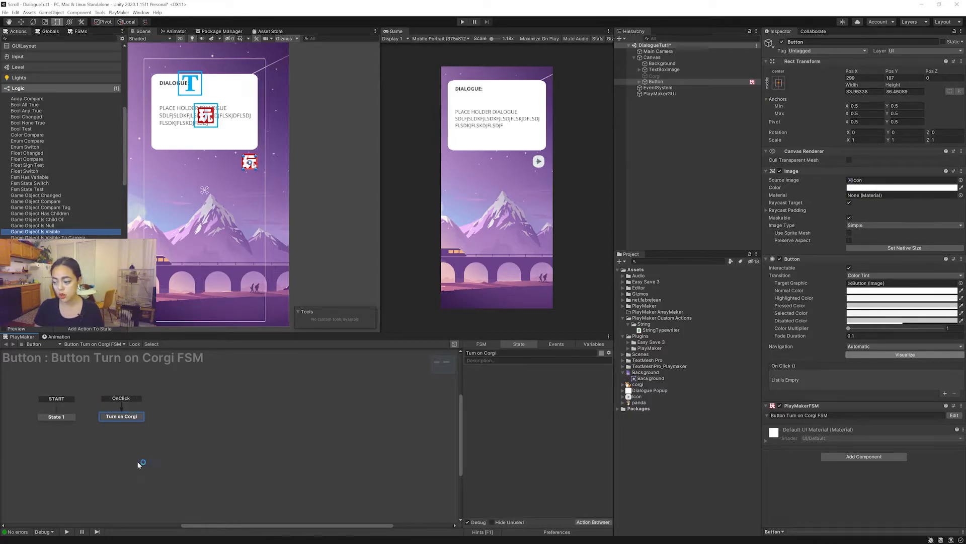
pyautogui.click(138, 462)
pyautogui.click(124, 418)
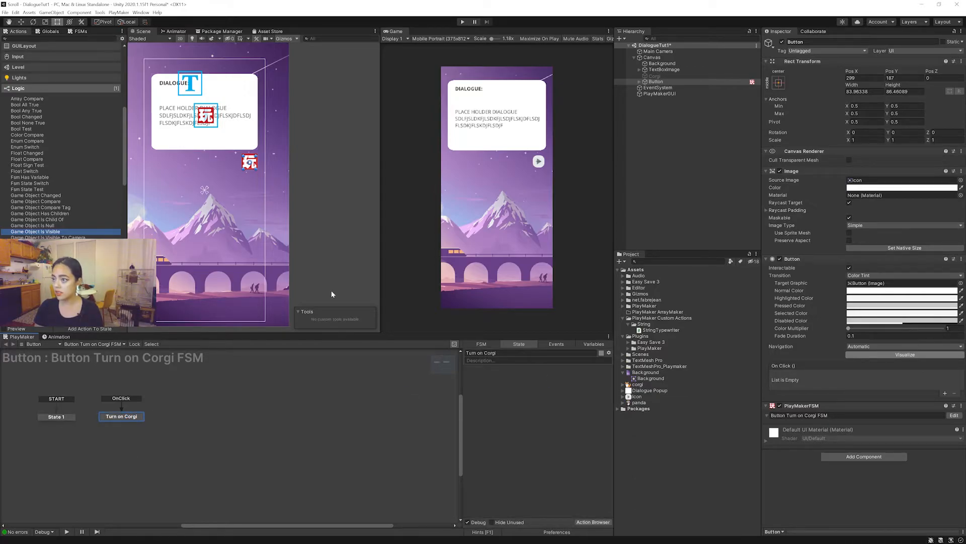
pyautogui.click(26, 39)
pyautogui.write('activ')
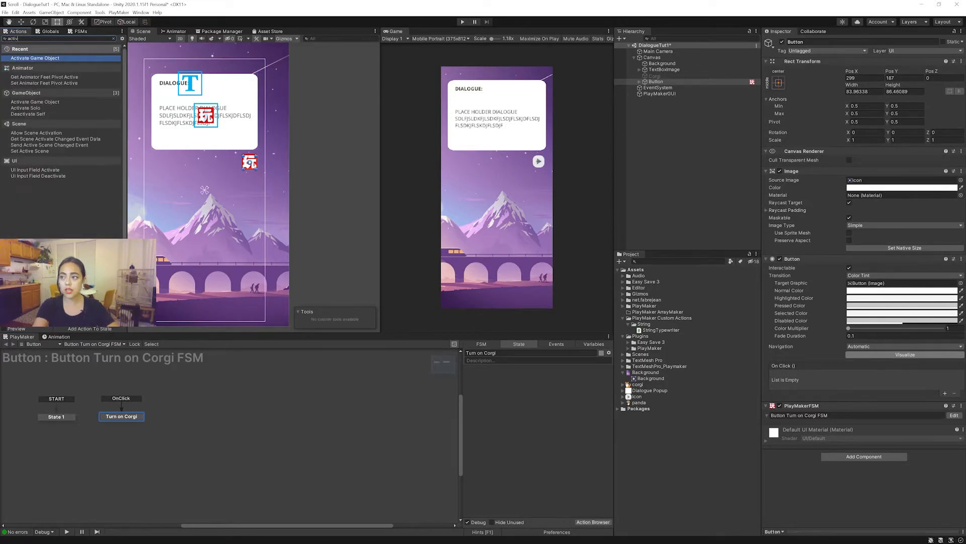
pyautogui.doubleClick(56, 59)
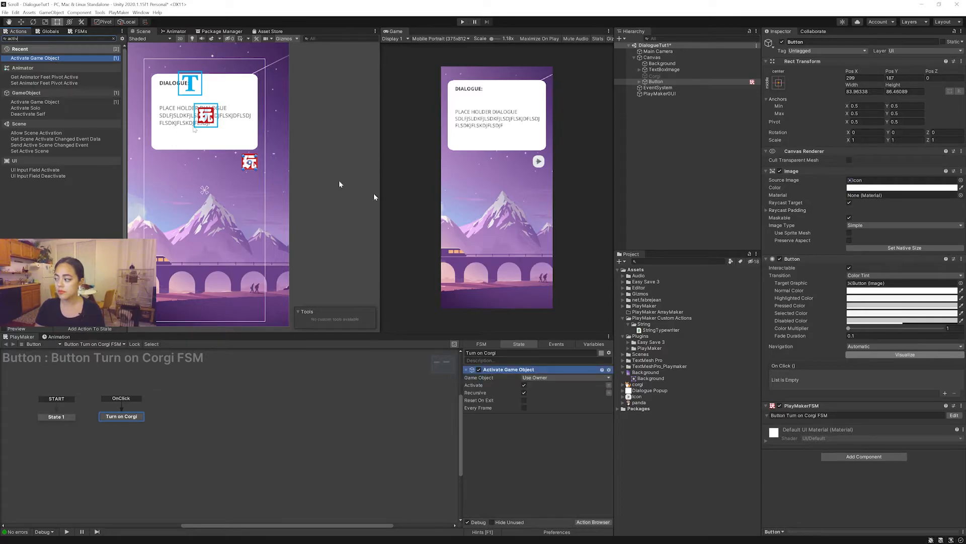
# - Set the Activate Game Object action to a specified game object and assign Corgi to it
pyautogui.click(541, 378)
pyautogui.click(543, 395)
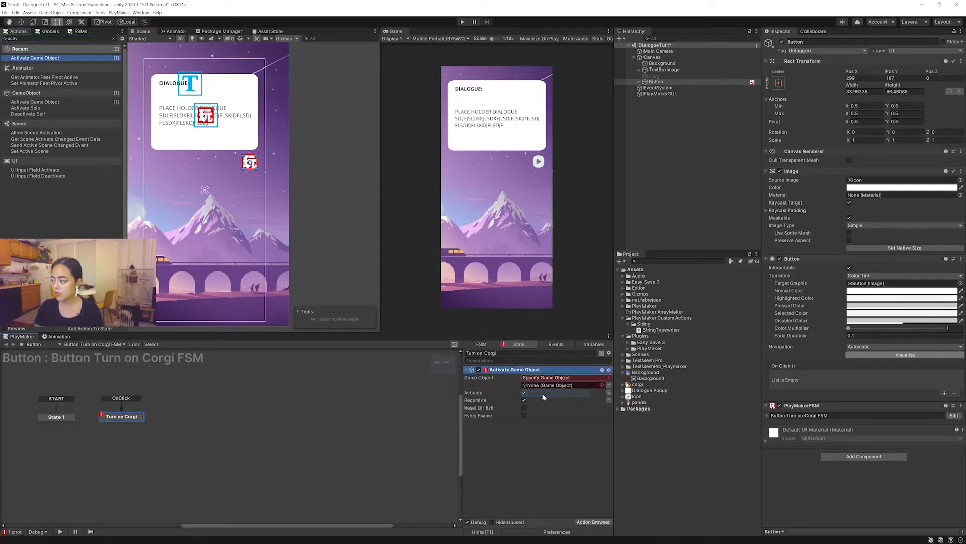
pyautogui.moveTo(662, 79); pyautogui.dragTo(542, 386)
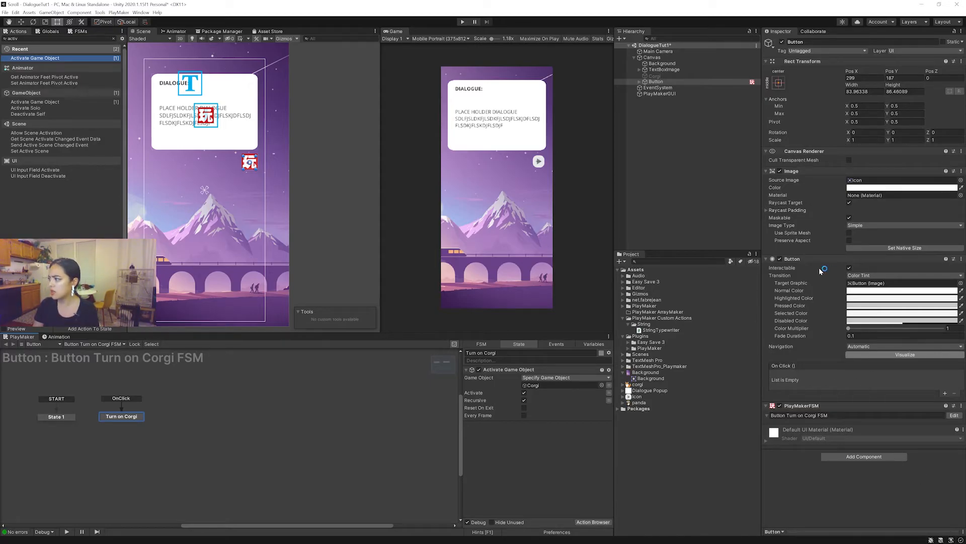
# - Add an On Click entry to the Button component and assign the button's PlayMakerFSM component as its target
pyautogui.click(656, 82)
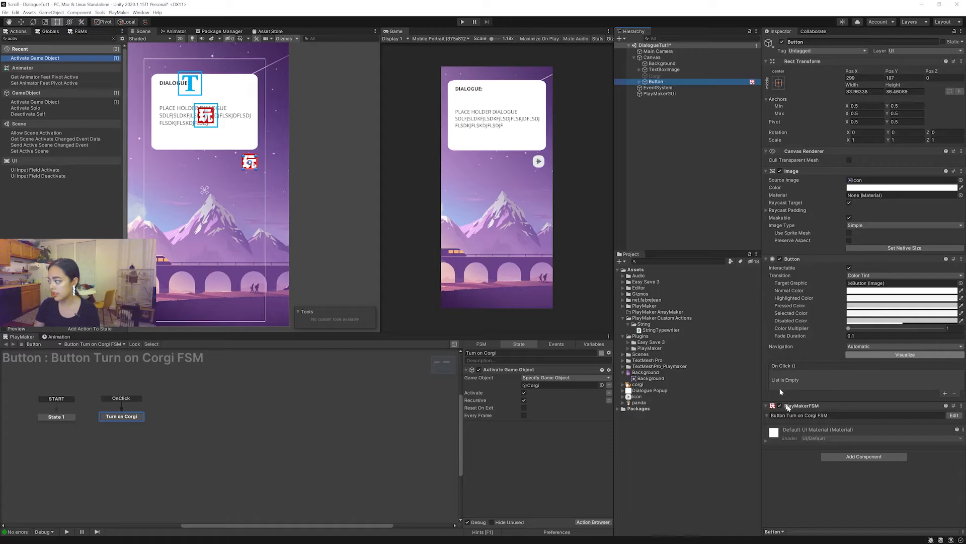
pyautogui.click(946, 394)
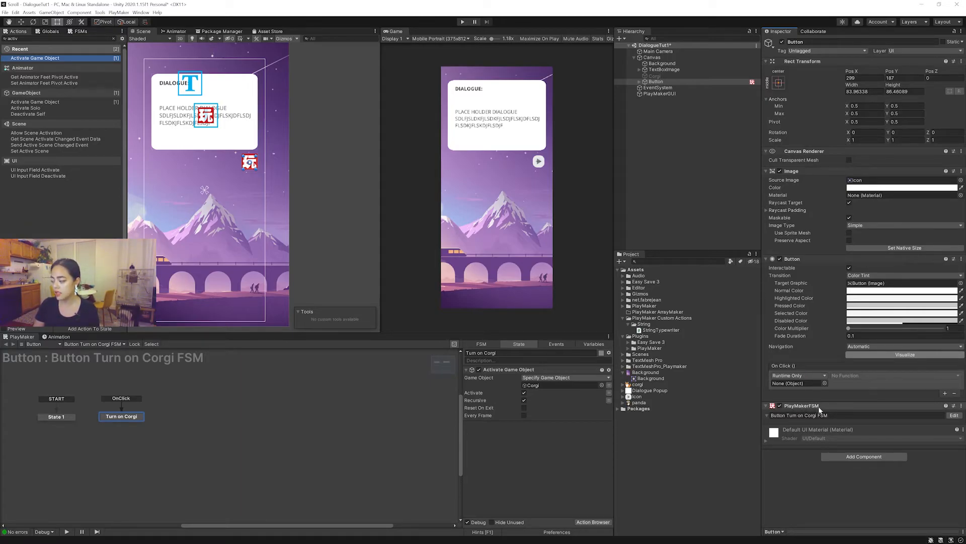
pyautogui.moveTo(807, 406); pyautogui.dragTo(789, 386)
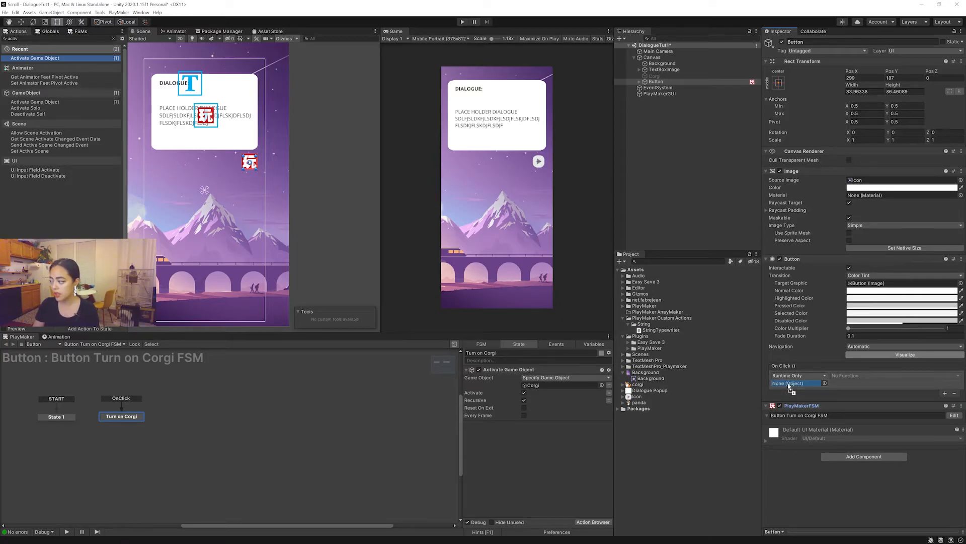
pyautogui.moveTo(789, 386); pyautogui.dragTo(789, 385)
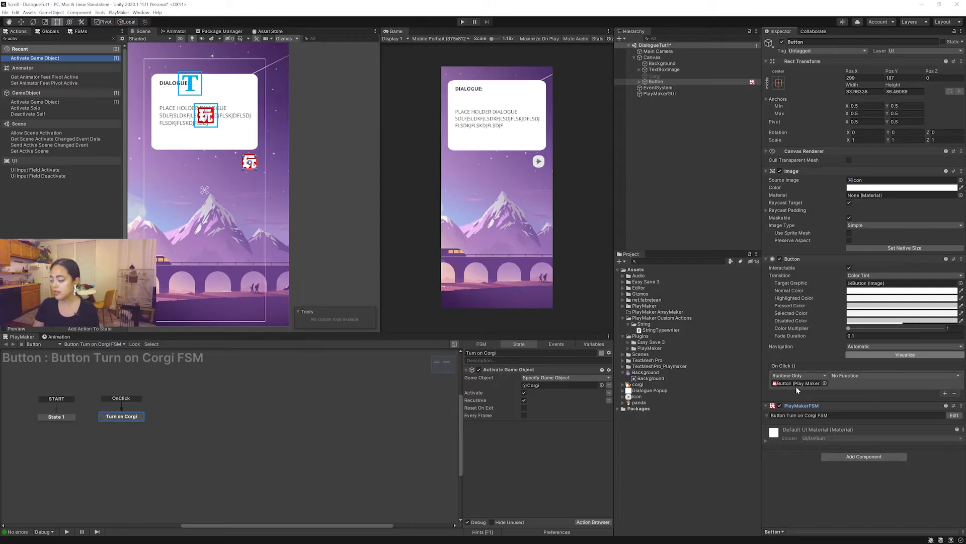
# - Set the On Click function to PlayMakerFSM.SendEvent with the event name OnClick
pyautogui.click(863, 375)
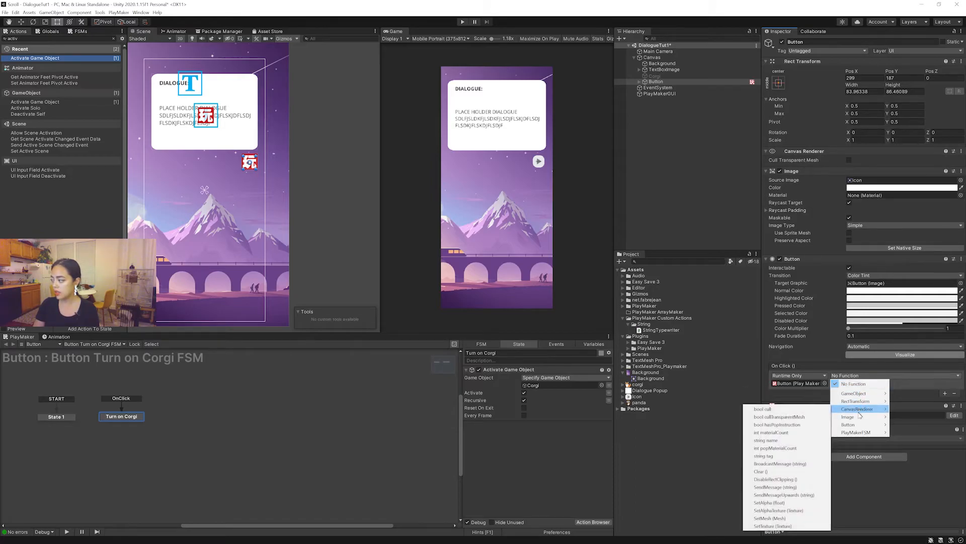
pyautogui.moveTo(861, 432)
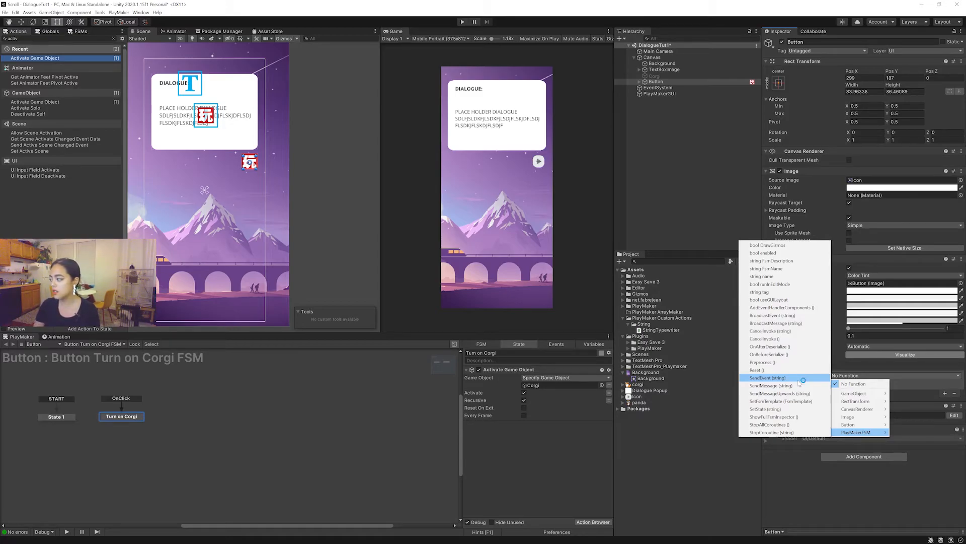
pyautogui.click(800, 379)
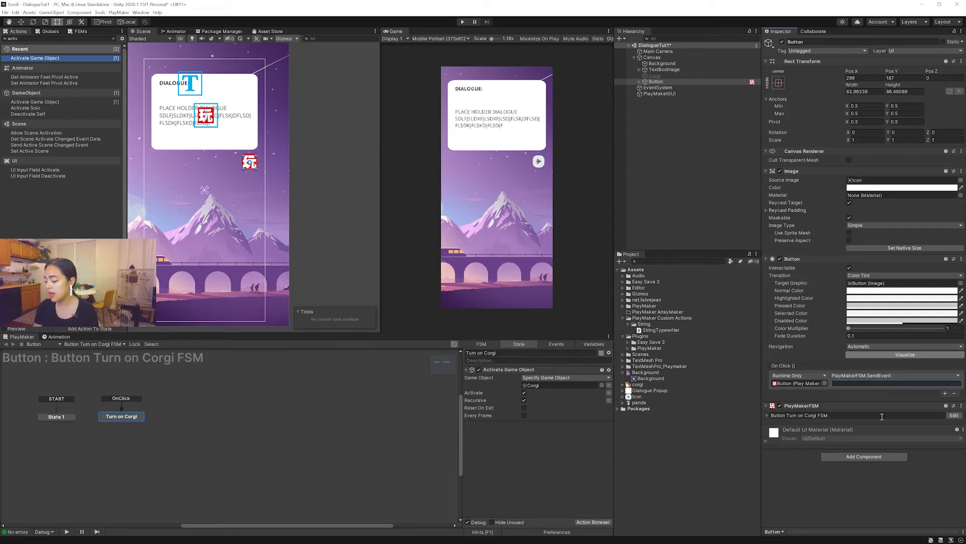
pyautogui.click(874, 377)
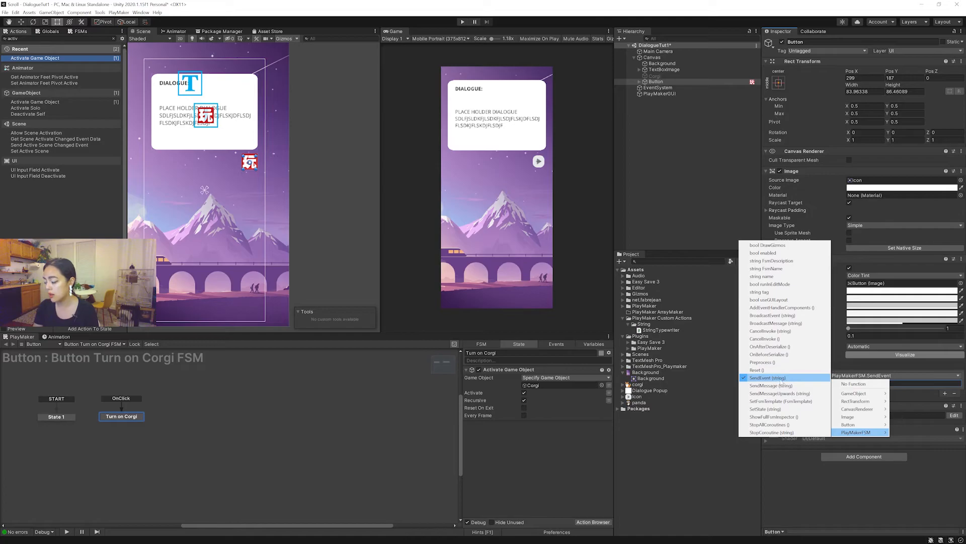
pyautogui.click(779, 379)
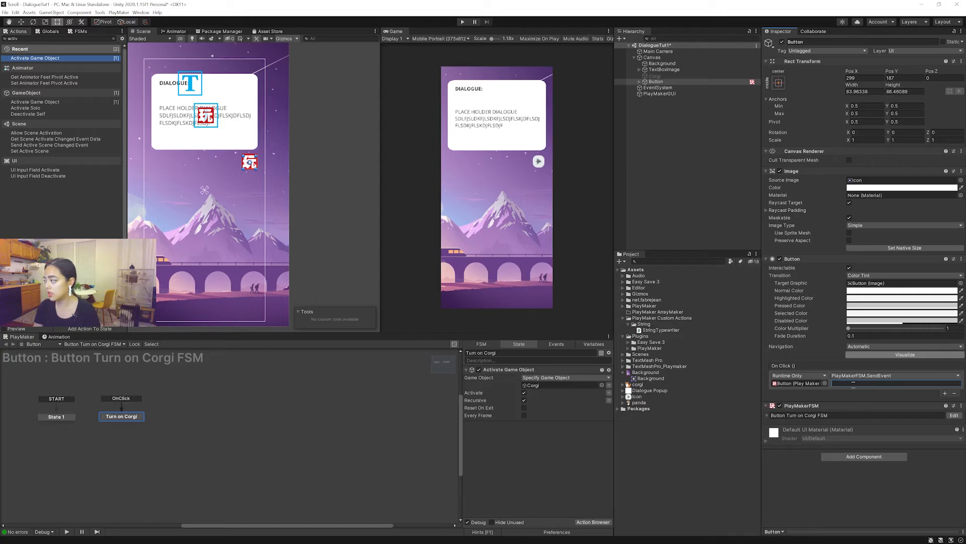
pyautogui.write('OnClick')
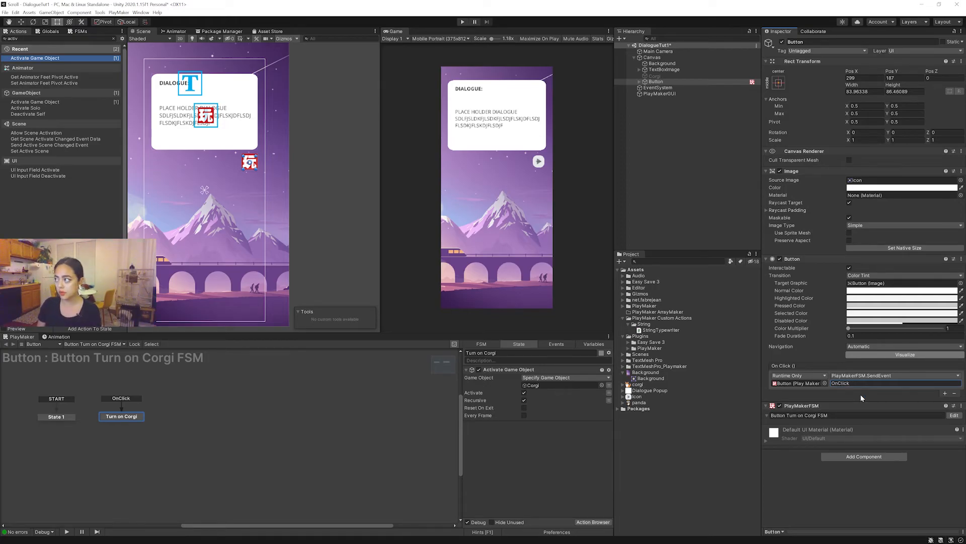
pyautogui.click(854, 496)
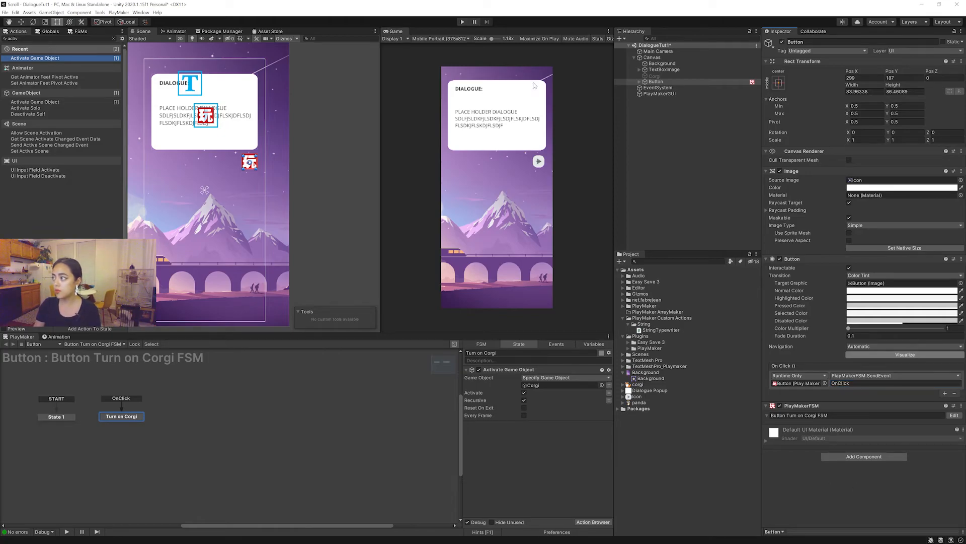
# - Run the scene in play mode and test the button beneath the dialogue box in the game view
pyautogui.click(462, 22)
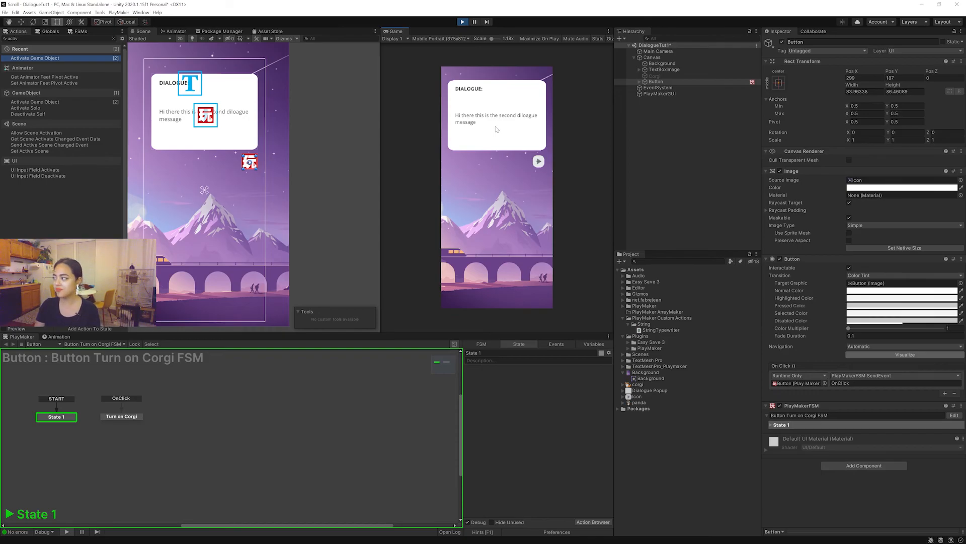
pyautogui.click(538, 161)
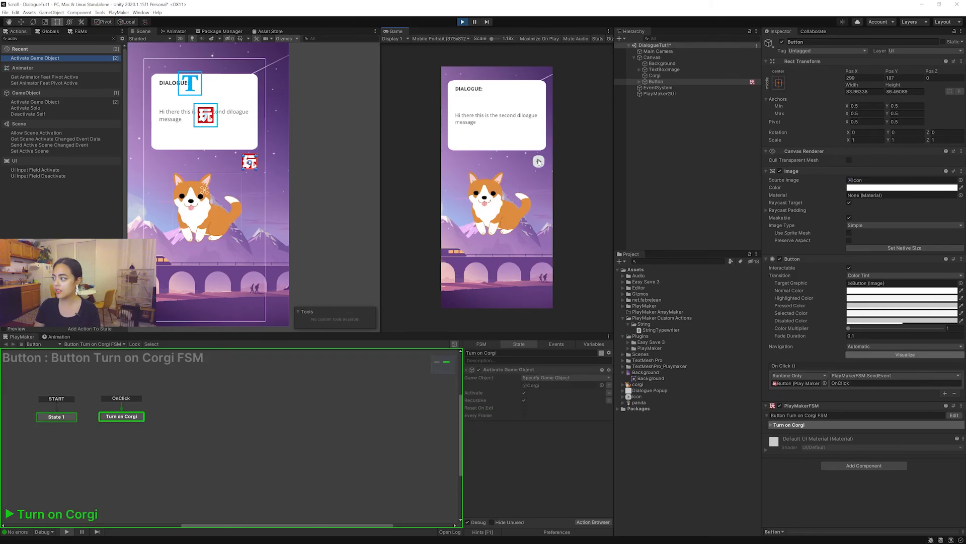